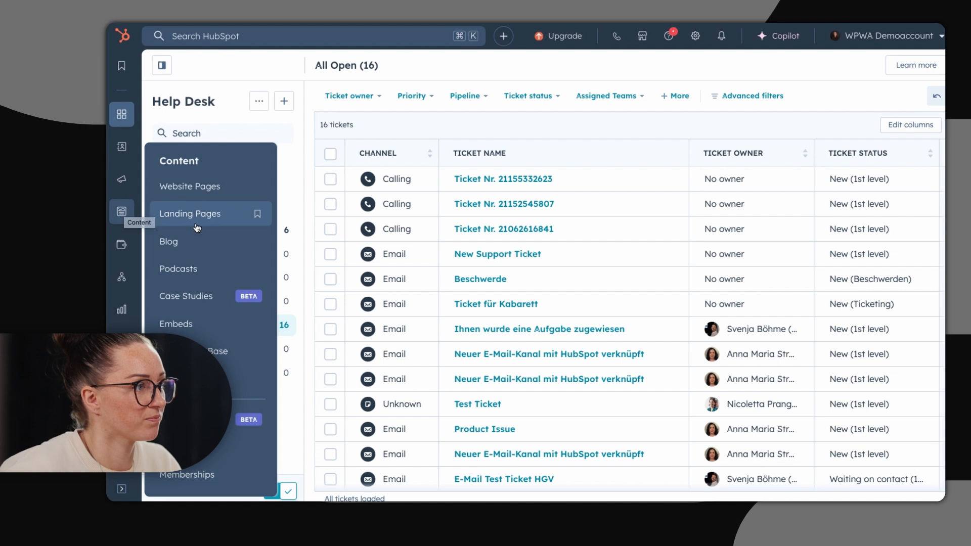
Step: Start generating a new blog post with AI from the blog posts page
click(192, 241)
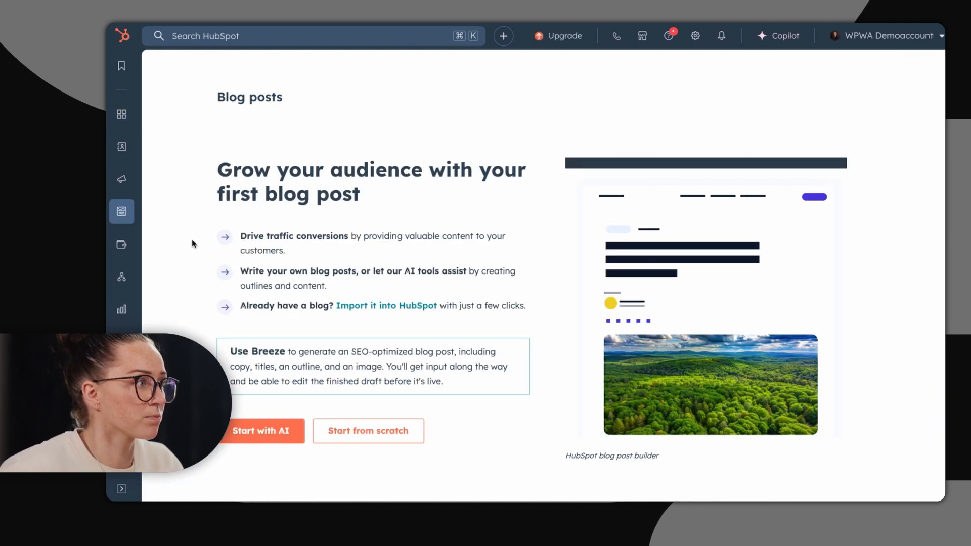
click(242, 436)
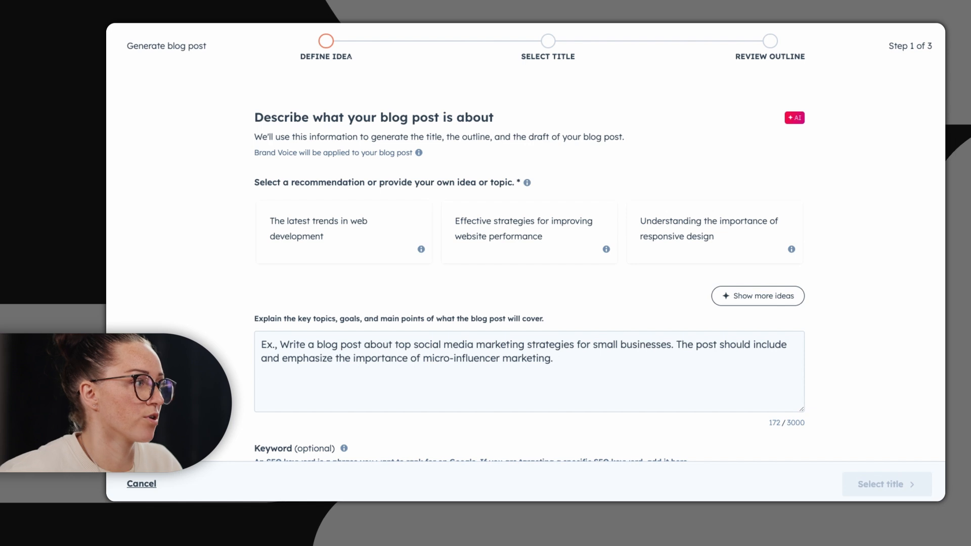
Step: Remove the "Ex.," prefix from the sample description of what the blog post will cover
scroll(526, 253, down, 2)
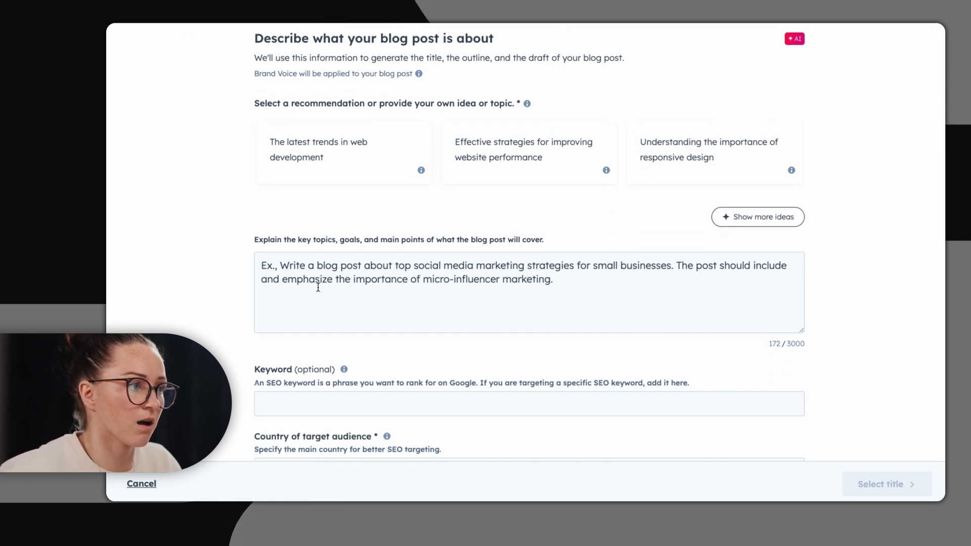
drag(283, 262, 248, 267)
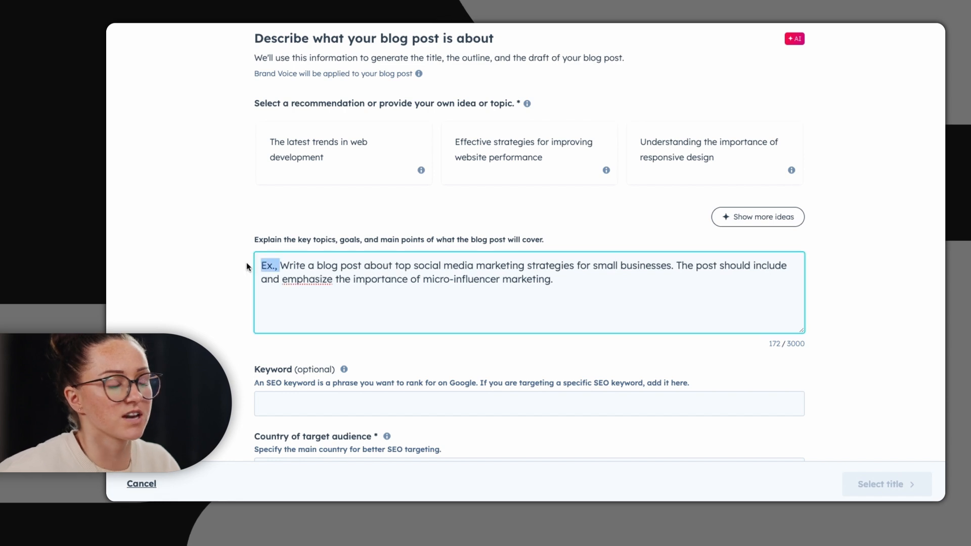
key(BackSpace)
Step: Copy "media marketing" from the description and enter it as the SEO keyword
scroll(248, 266, down, 2)
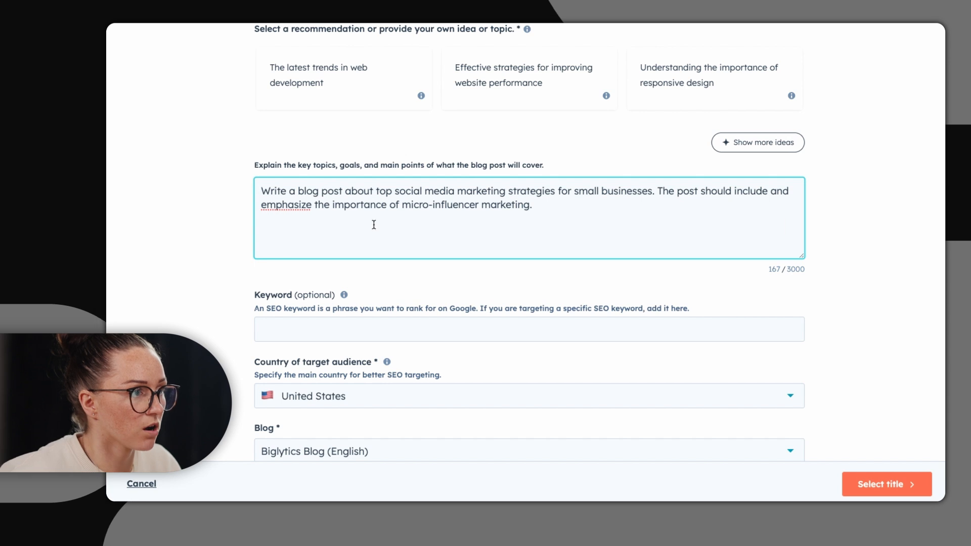
drag(424, 192, 506, 192)
key(ctrl+c)
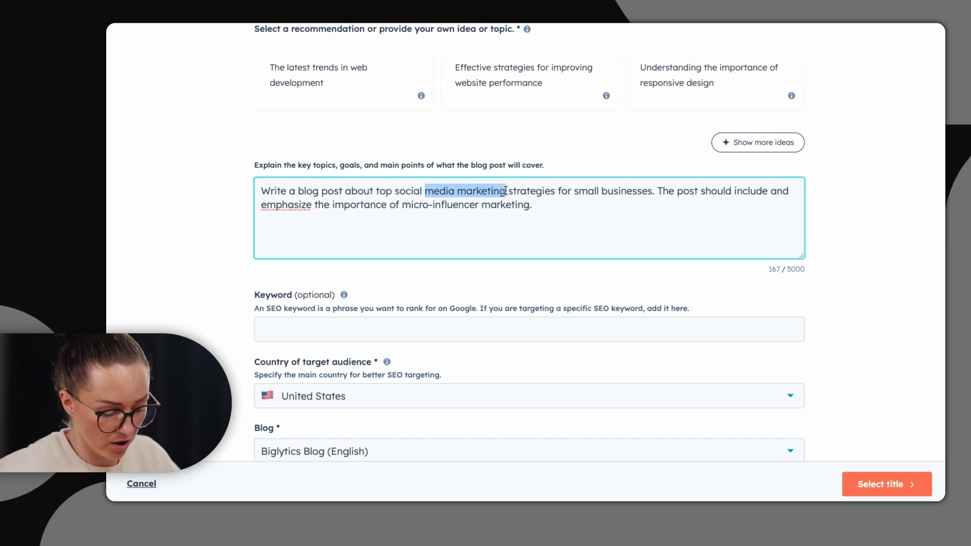
click(475, 332)
key(ctrl+v)
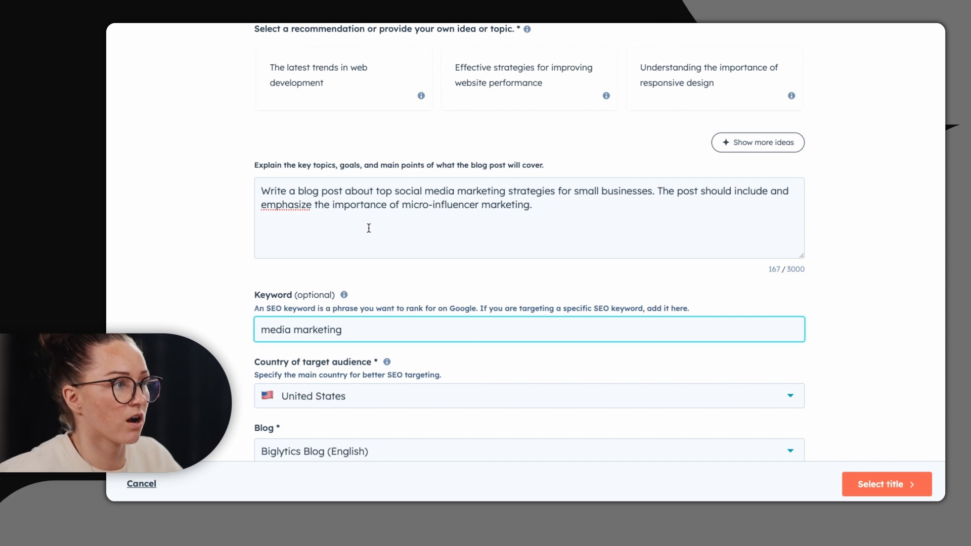
Step: Set the target audience country to United Kingdom and choose Biglytics Blog (English) as the blog
scroll(369, 228, down, 3)
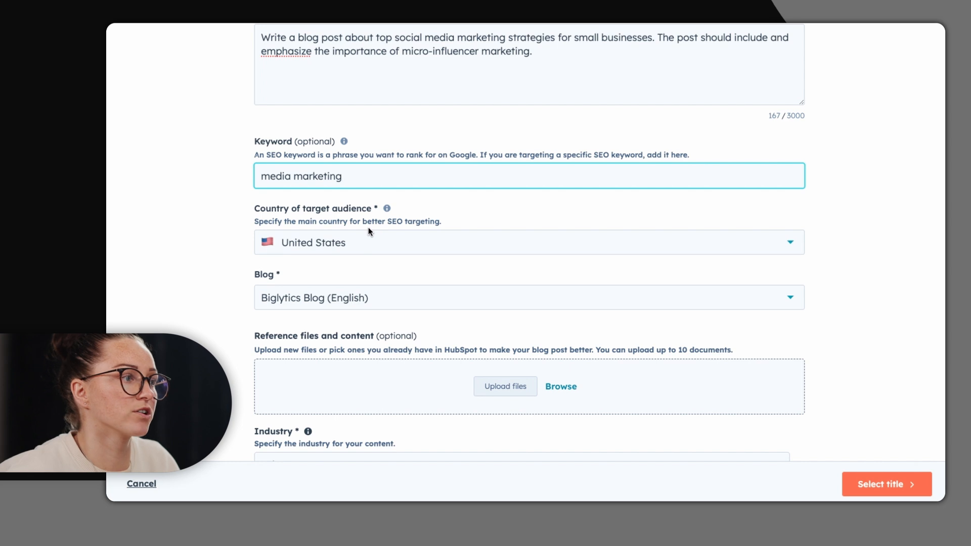
click(362, 242)
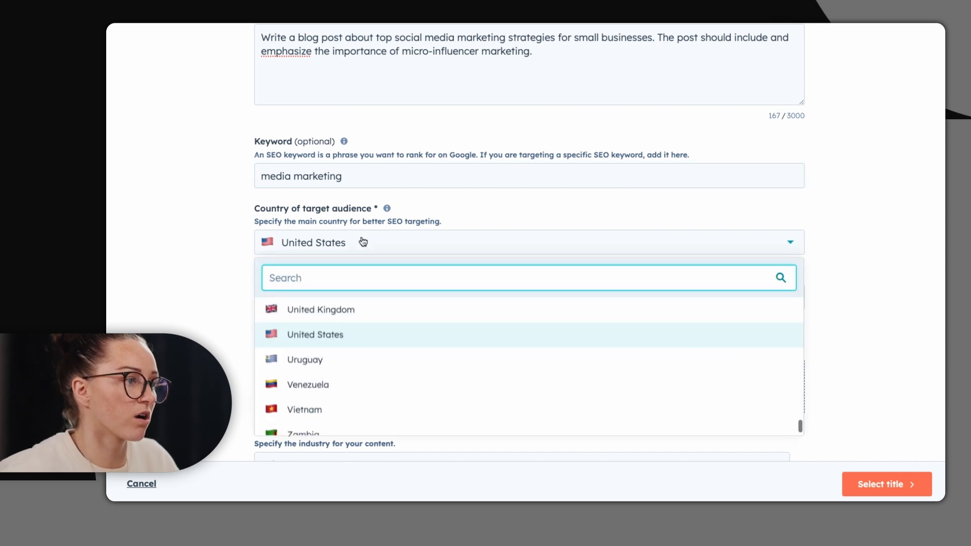
click(309, 310)
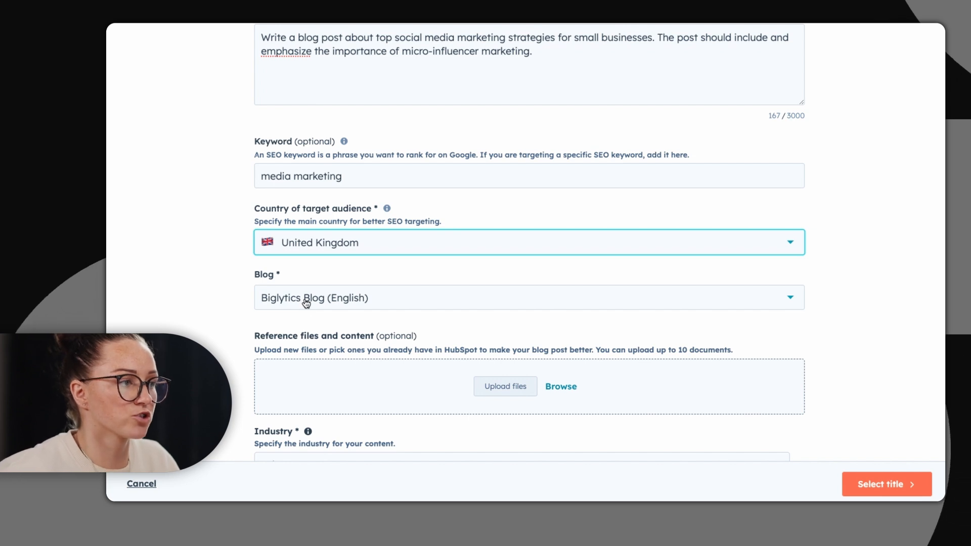
click(306, 302)
click(306, 302)
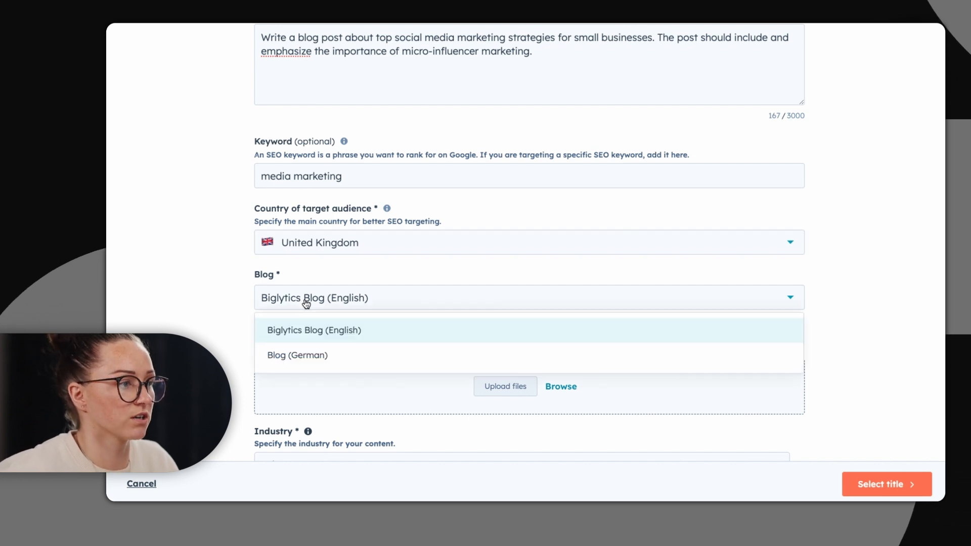
click(351, 336)
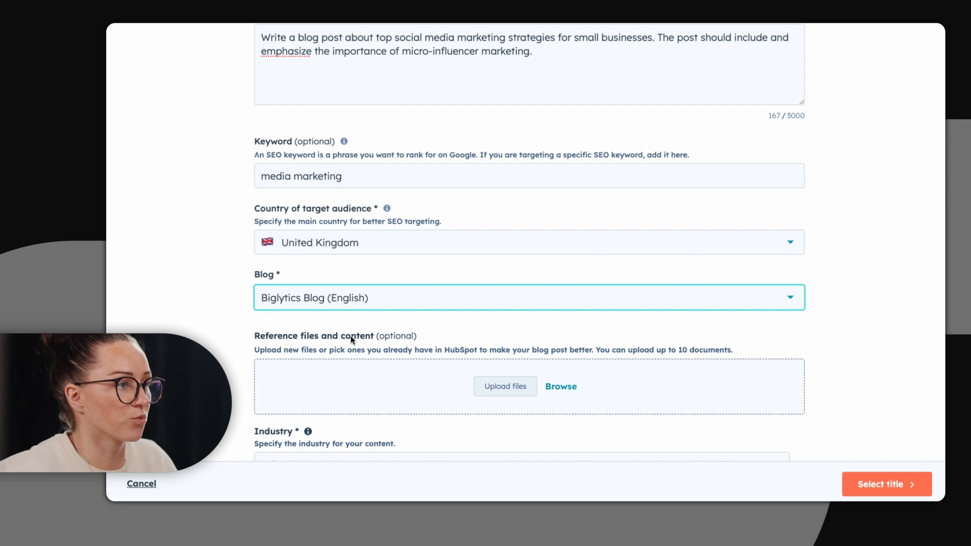
Step: Set the content's industry to Marketing Services and continue to title selection
scroll(202, 334, down, 1)
scroll(203, 333, down, 2)
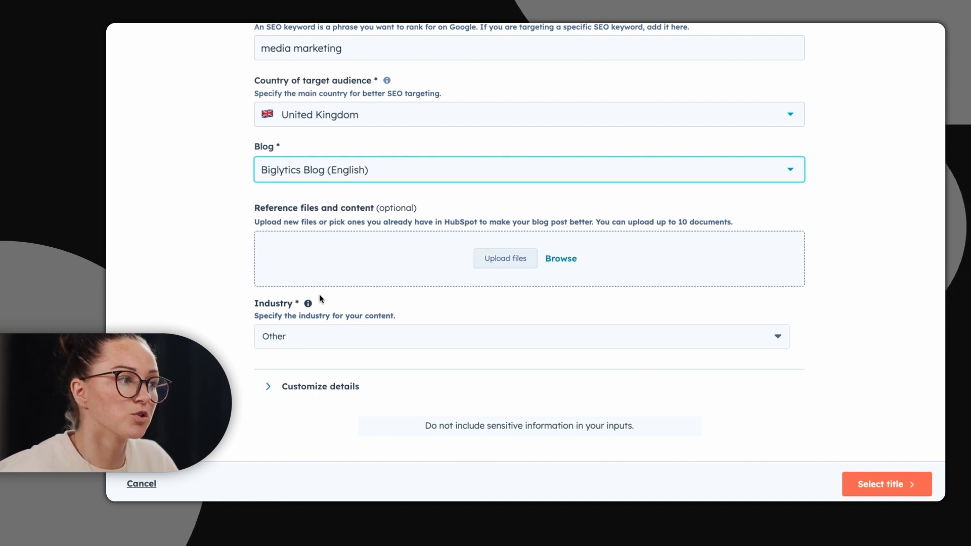
click(326, 337)
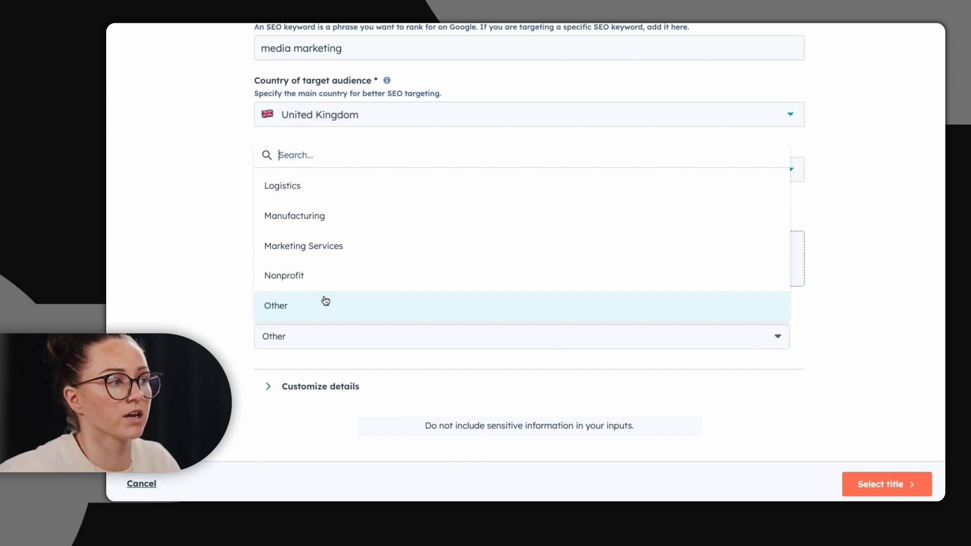
click(321, 248)
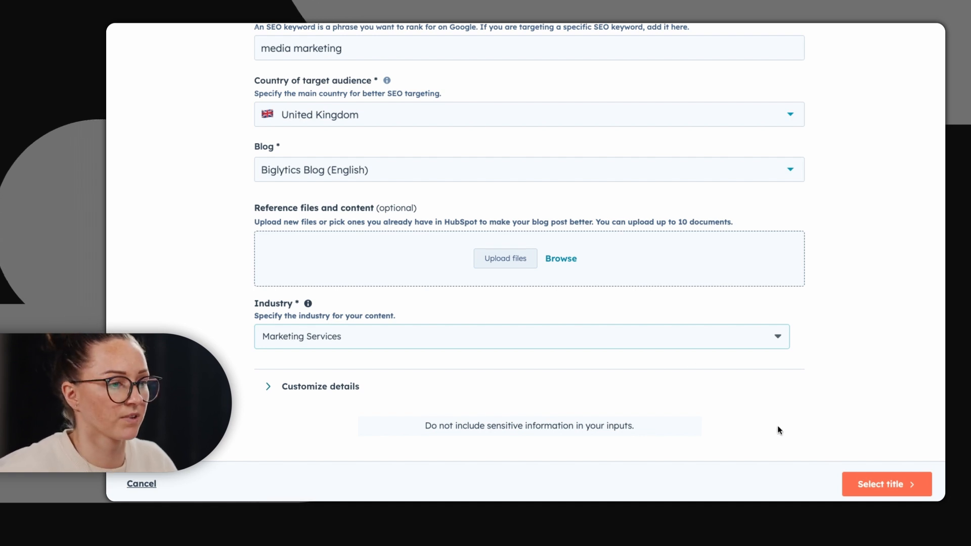
click(873, 484)
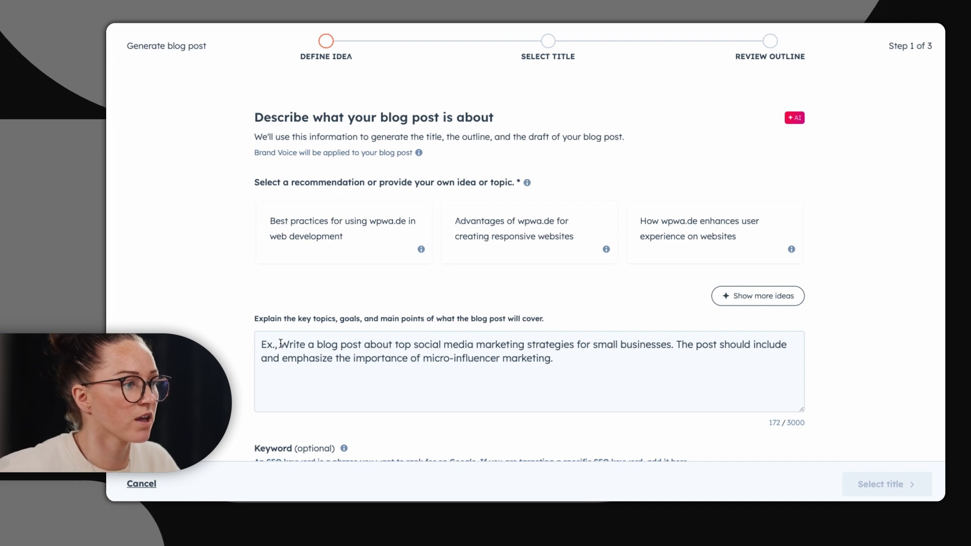
Step: Remove "Ex.," from the sample blog post description and copy its phrase "media marketing strategies" into the SEO keyword
drag(279, 343, 261, 344)
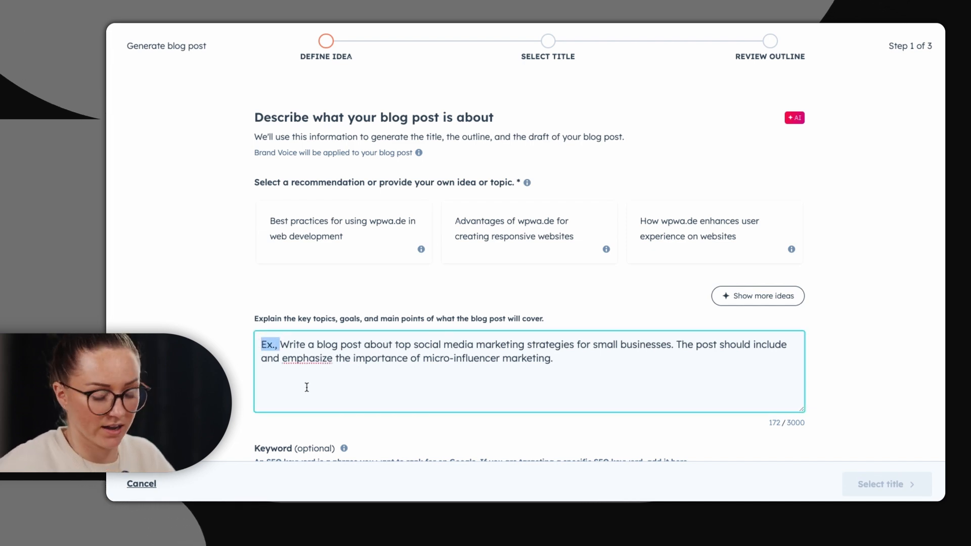
key(BackSpace)
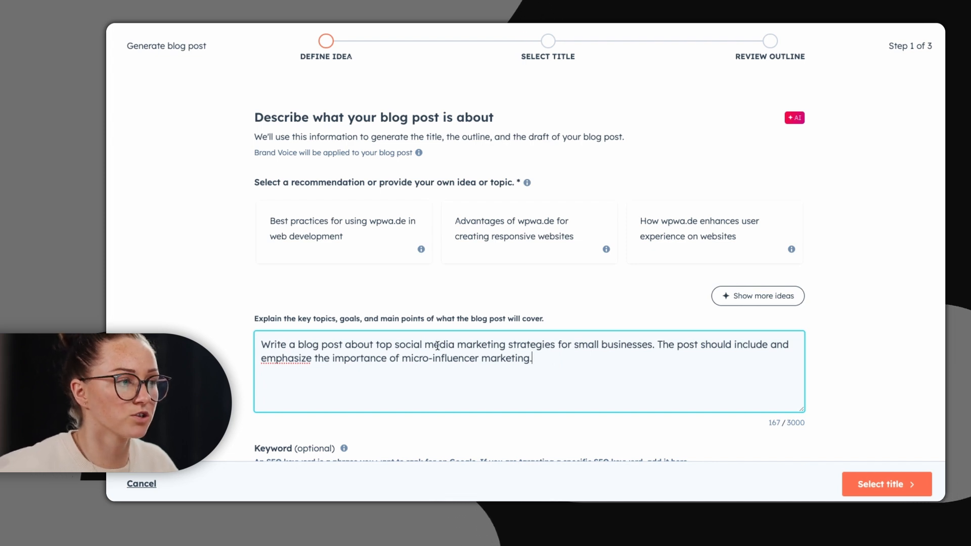
drag(424, 342, 554, 339)
key(ctrl+c)
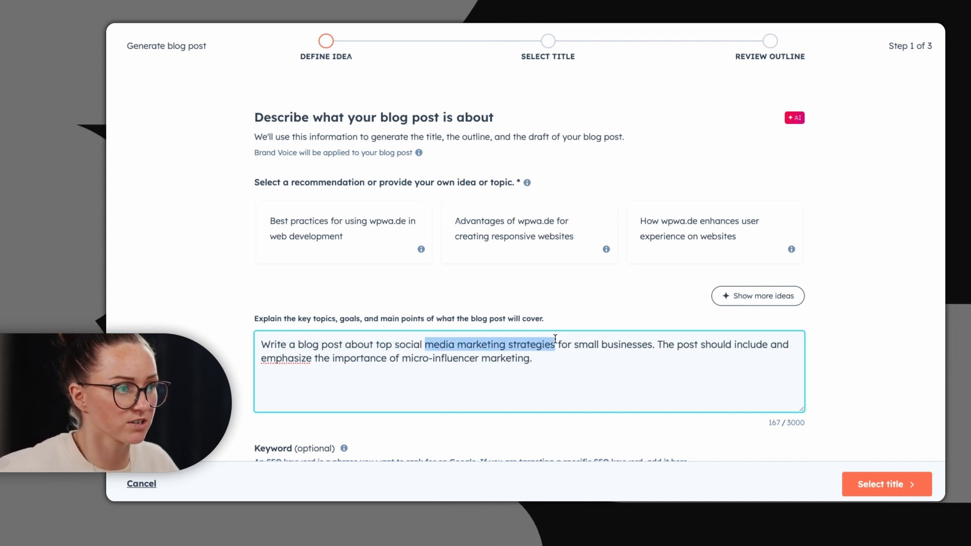
scroll(554, 338, down, 4)
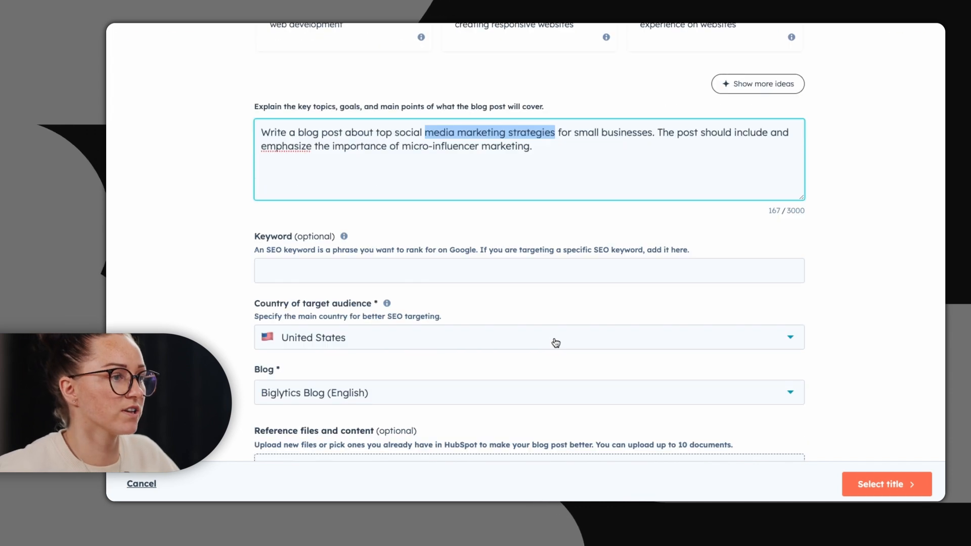
click(511, 271)
key(ctrl+v)
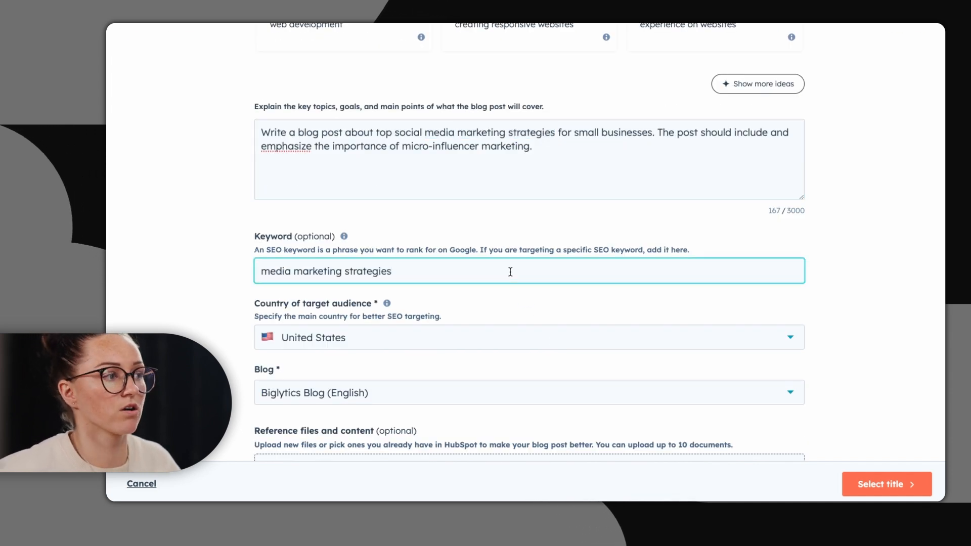
Step: Target the audience in the United Kingdom and select Biglytics Blog (English) for the post
scroll(382, 261, down, 3)
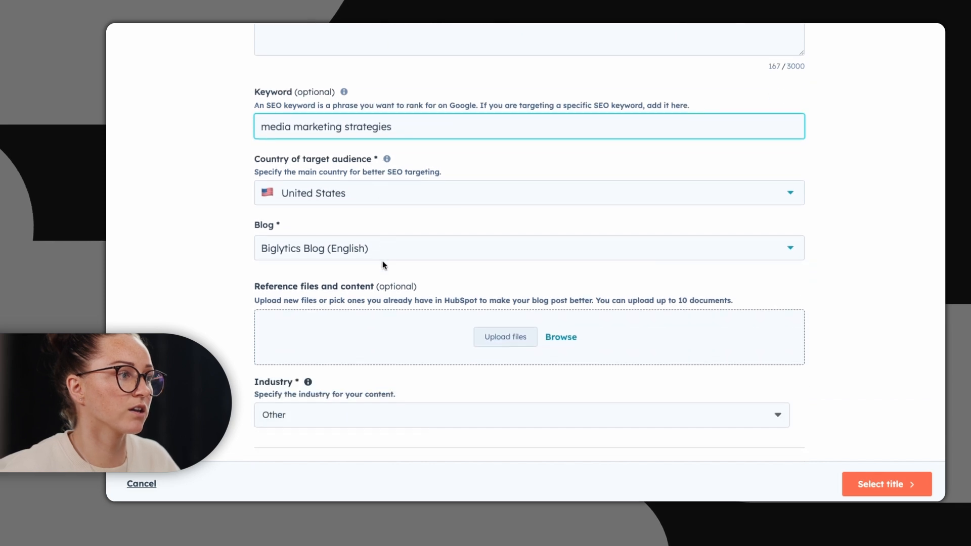
click(327, 195)
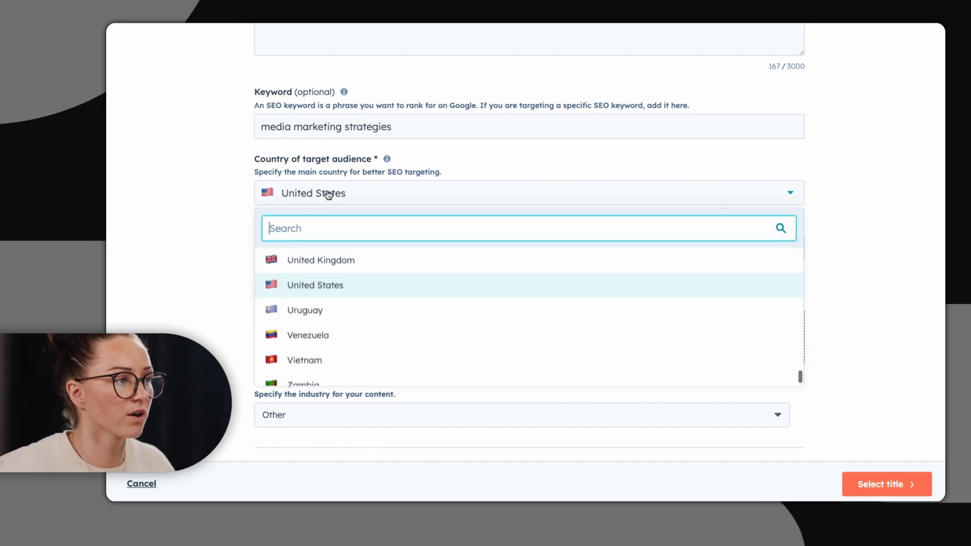
click(322, 260)
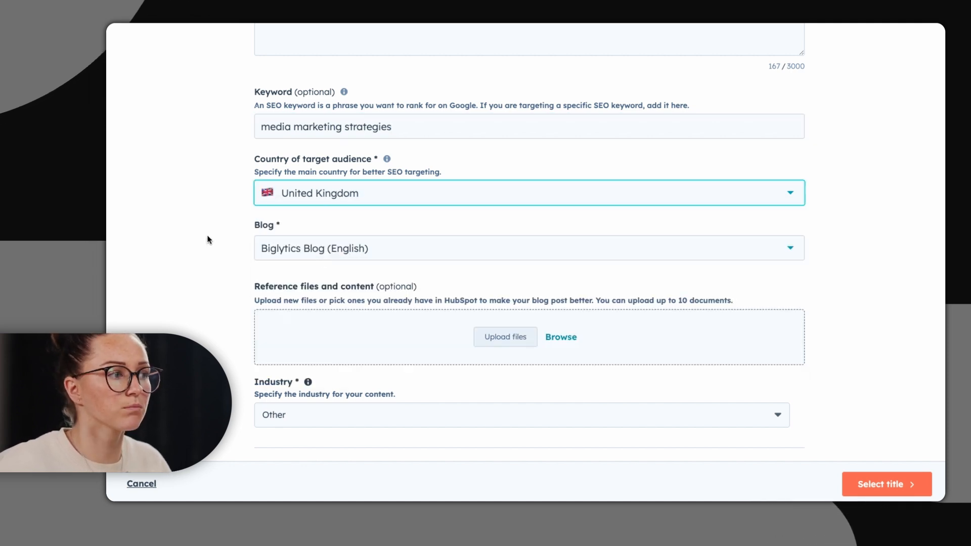
click(331, 252)
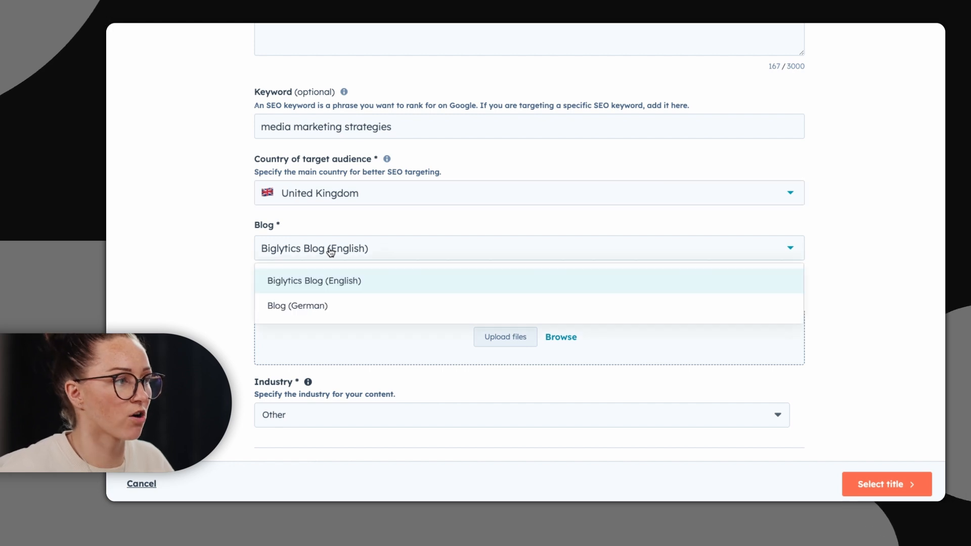
click(336, 288)
Step: Try to set the industry to Marketing Services and proceed to title selection
scroll(217, 209, down, 2)
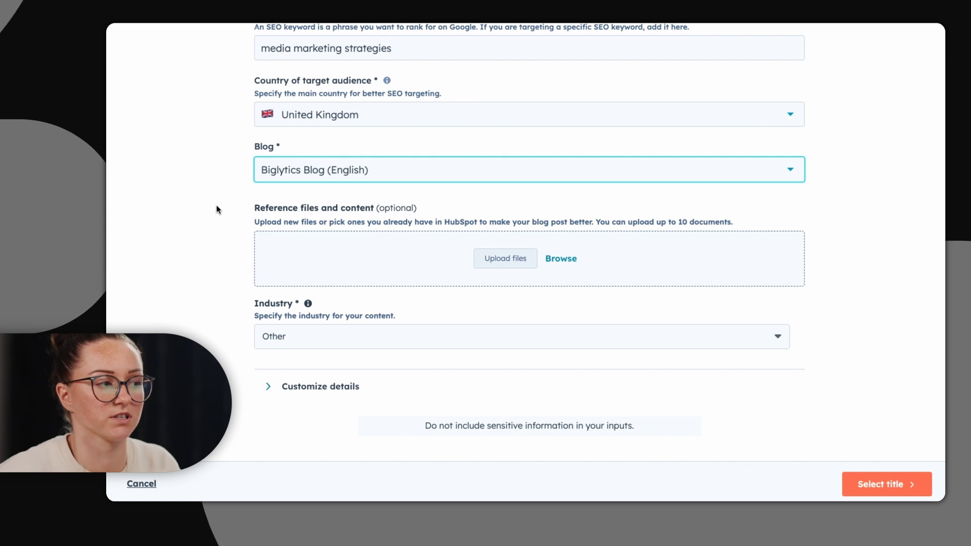
click(223, 335)
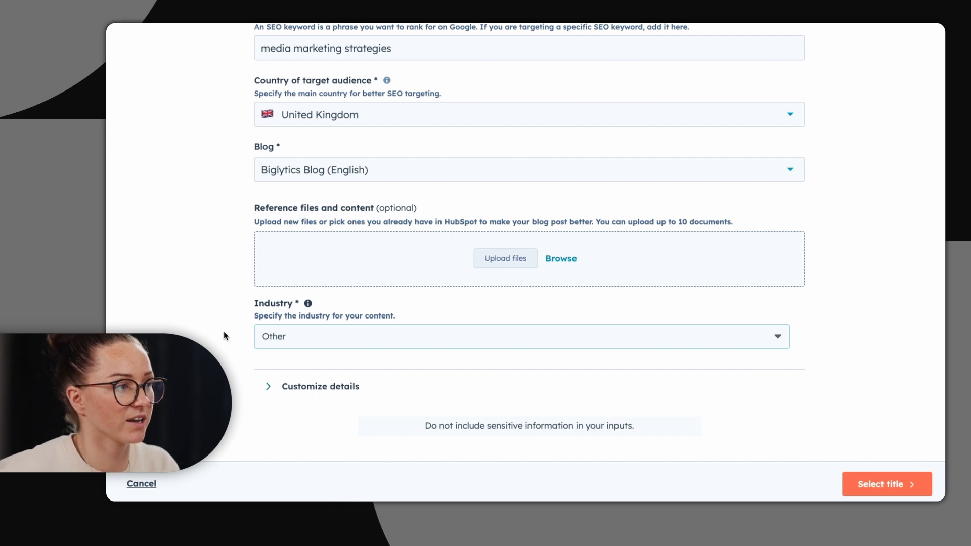
click(282, 334)
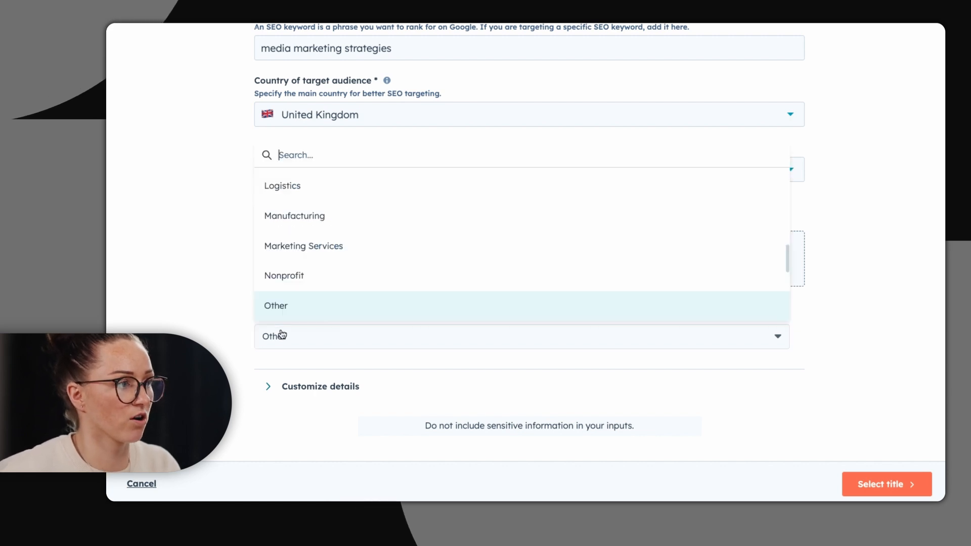
click(302, 253)
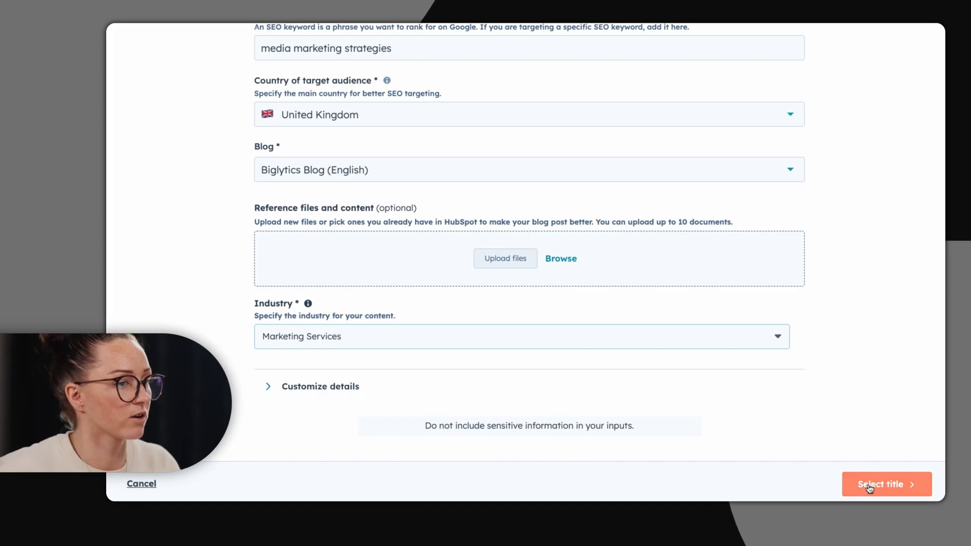
click(869, 486)
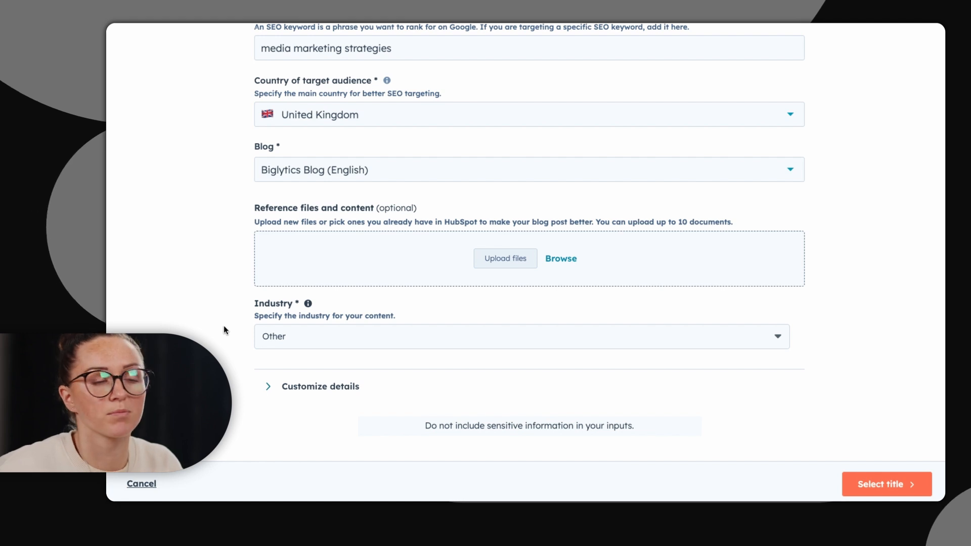
Step: Choose Marketing Services as the industry and generate the blog post title suggestions
click(273, 335)
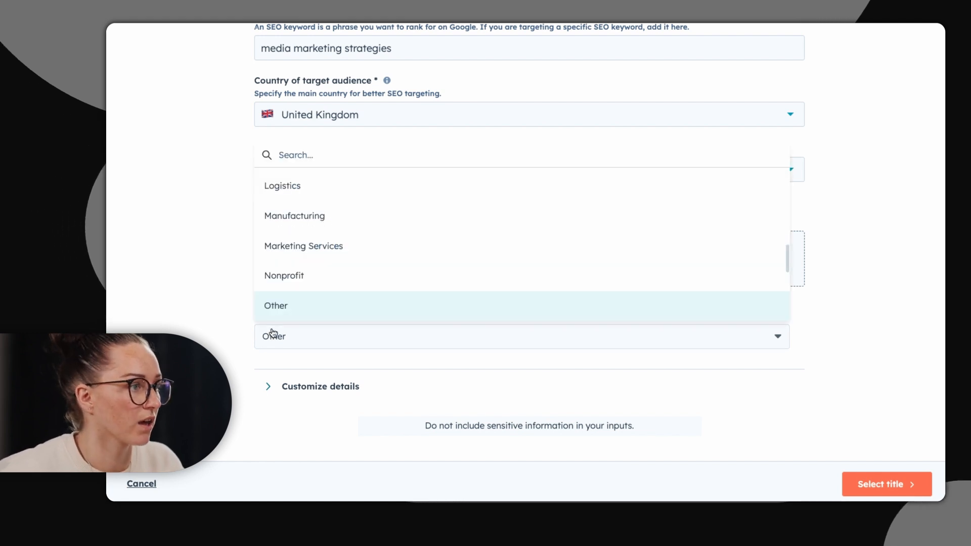
click(296, 250)
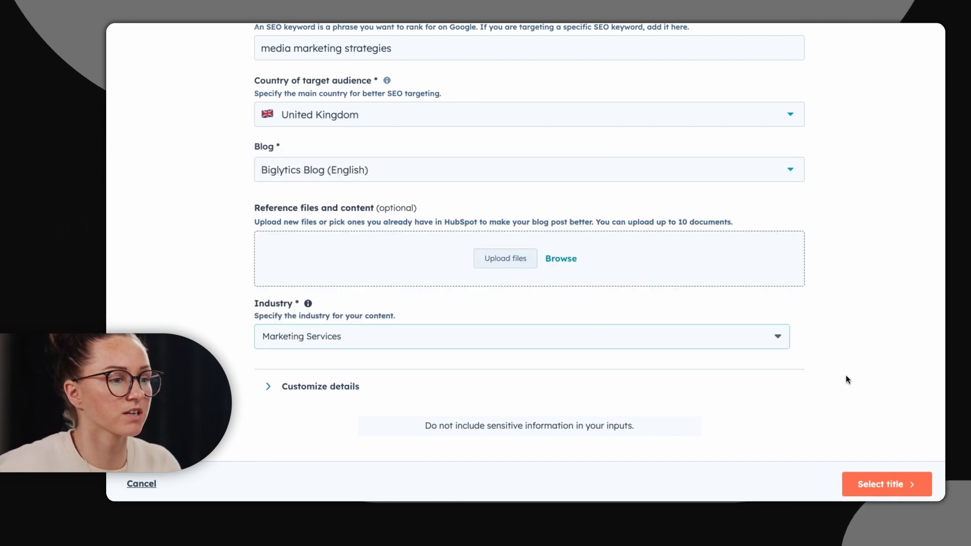
click(883, 484)
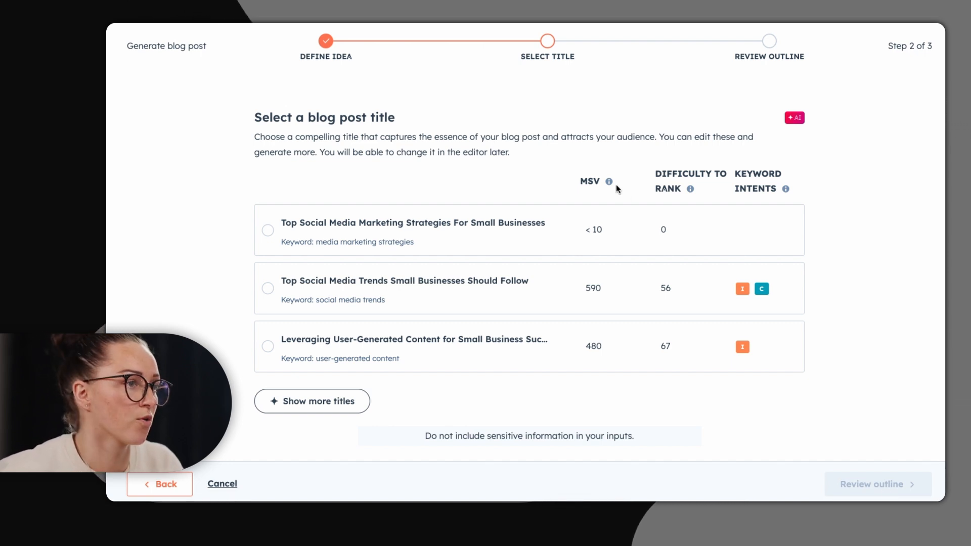
Step: Choose "Top Social Media Marketing Strategies For Small Businesses" as the blog post title and proceed to the outline review
mouse_move(609, 183)
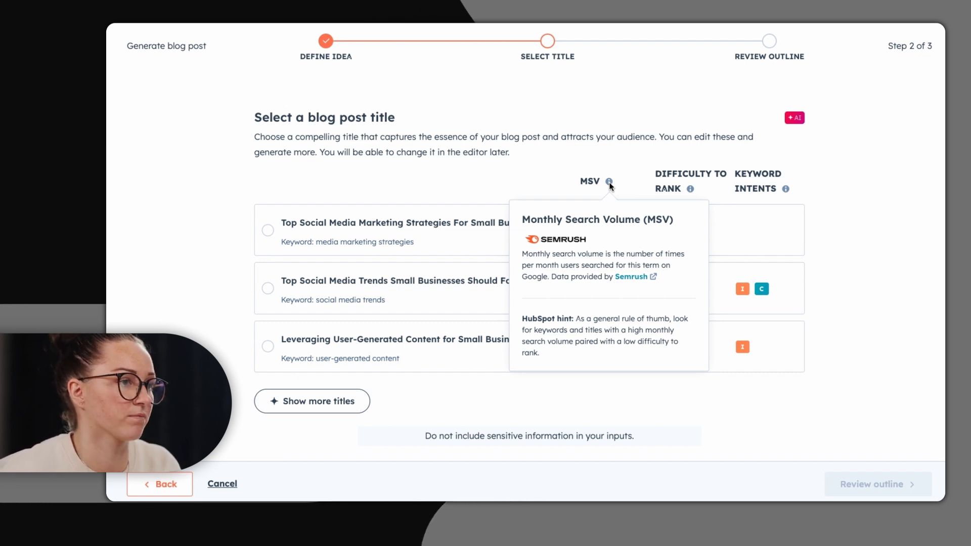
mouse_move(690, 188)
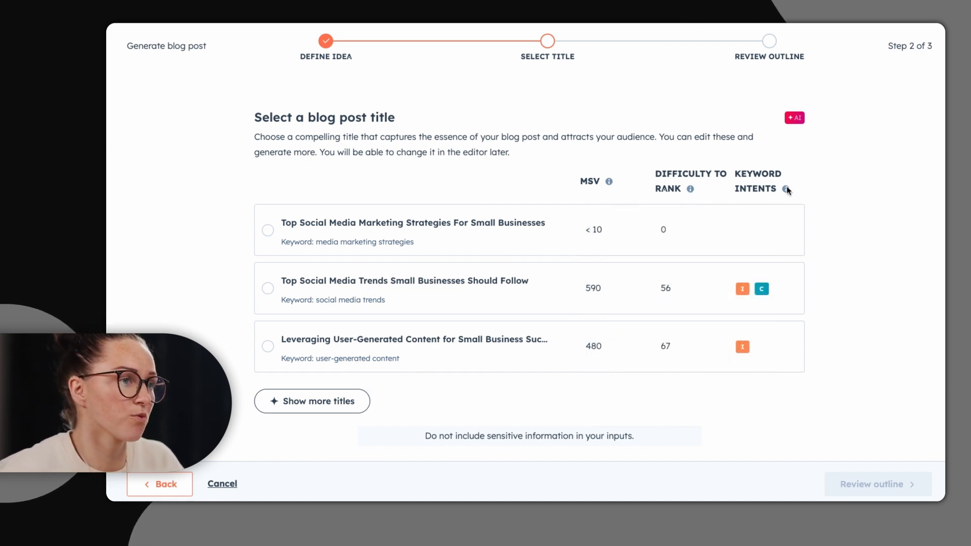
mouse_move(786, 188)
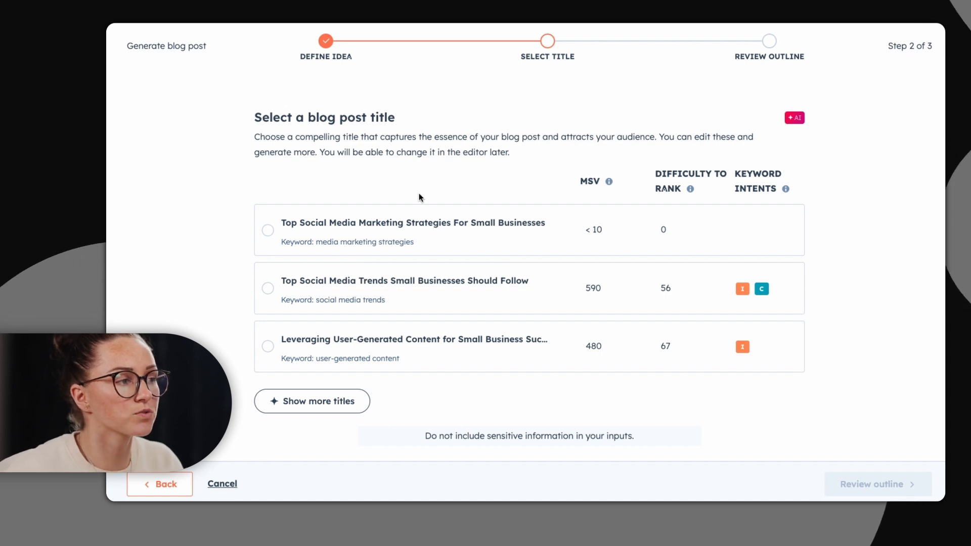
click(438, 226)
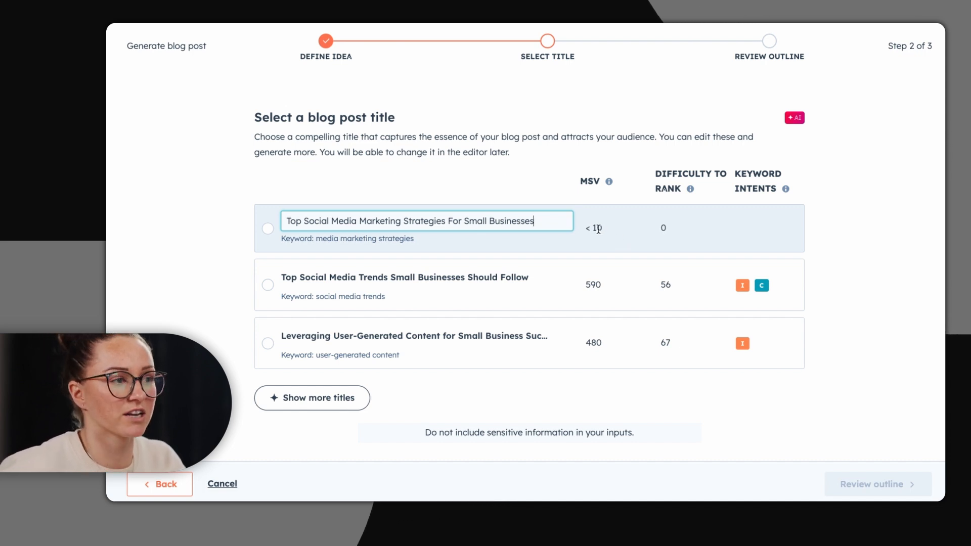
click(268, 229)
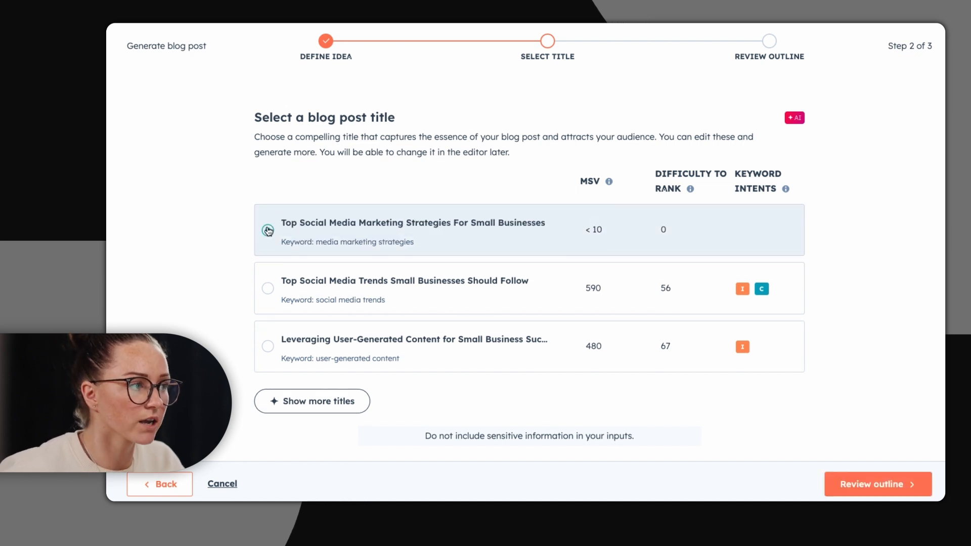
click(896, 483)
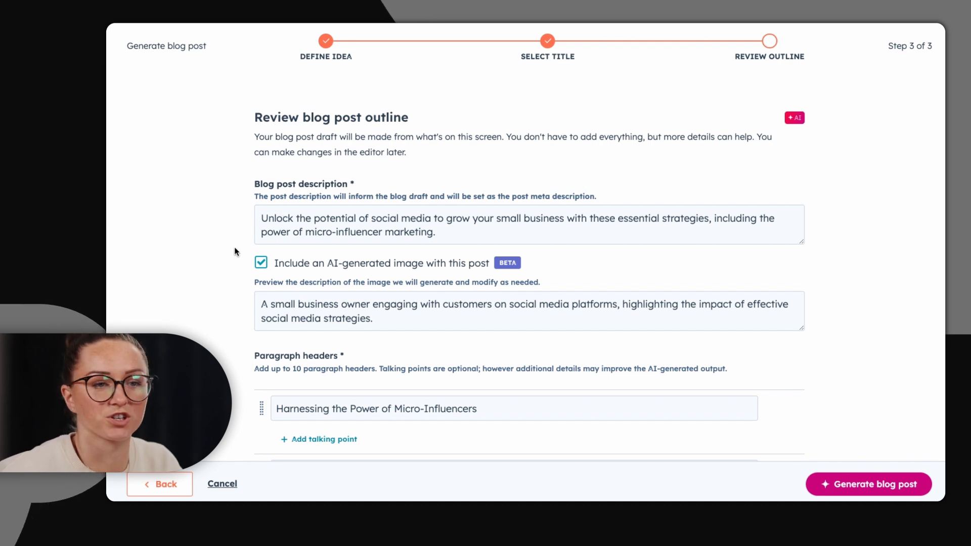
Step: Review the suggested paragraph headers and generate the blog post from the outline, keeping the AI-generated image included
scroll(218, 253, down, 5)
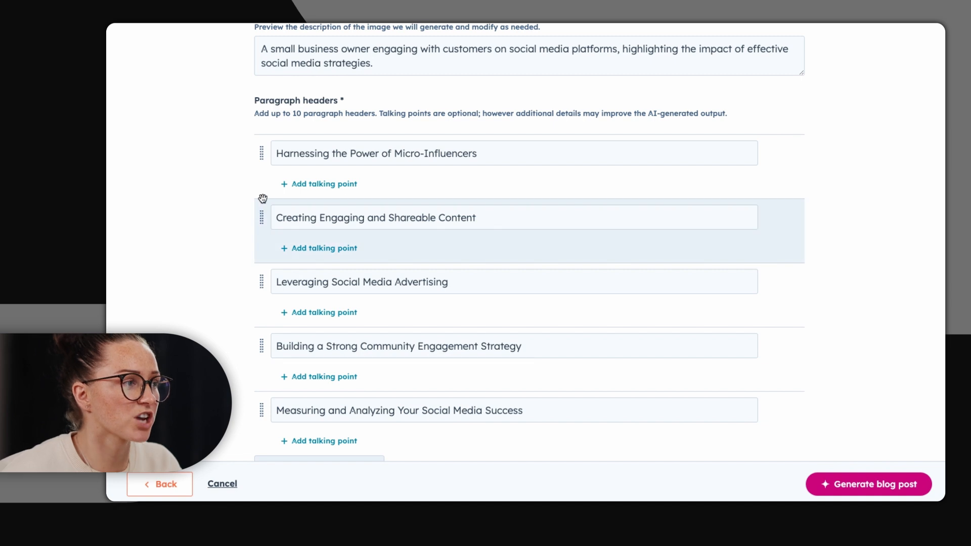
click(310, 154)
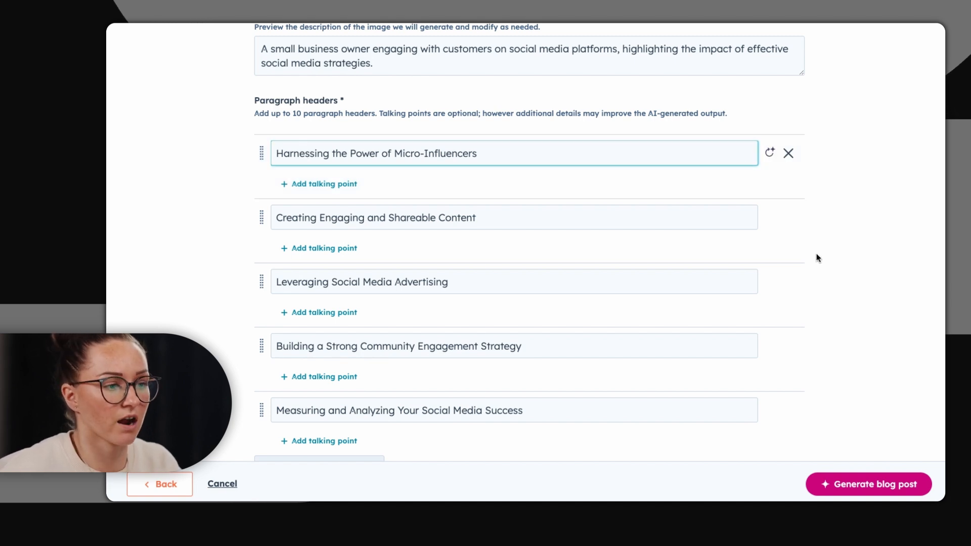
scroll(821, 280, down, 1)
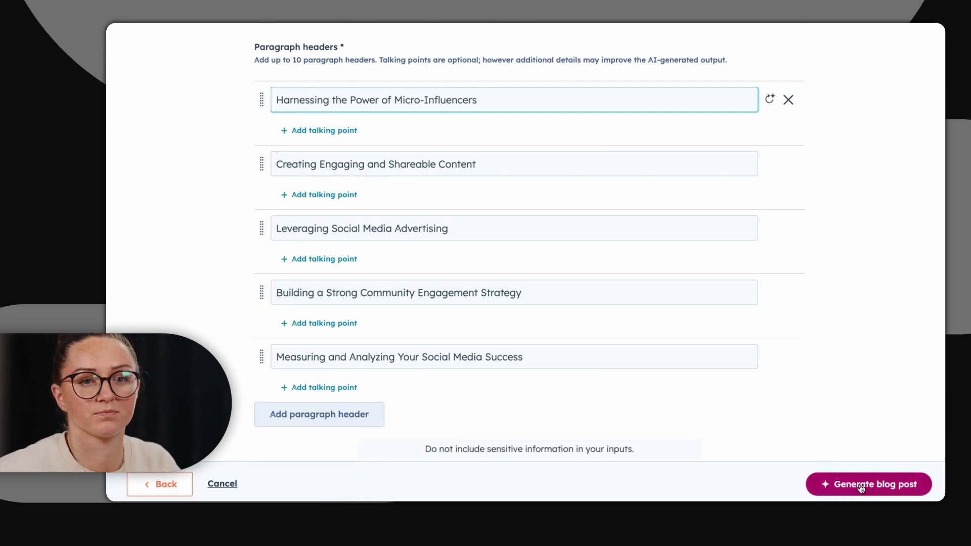
click(861, 487)
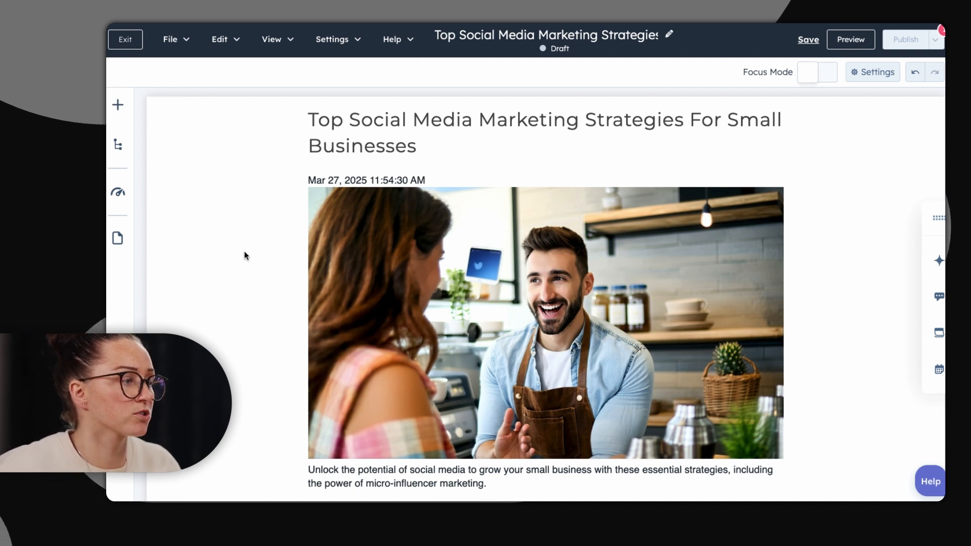
Step: Examine the AI refinement options for the first paragraph under "Harnessing the Power of Micro-Influencers"
scroll(245, 254, down, 5)
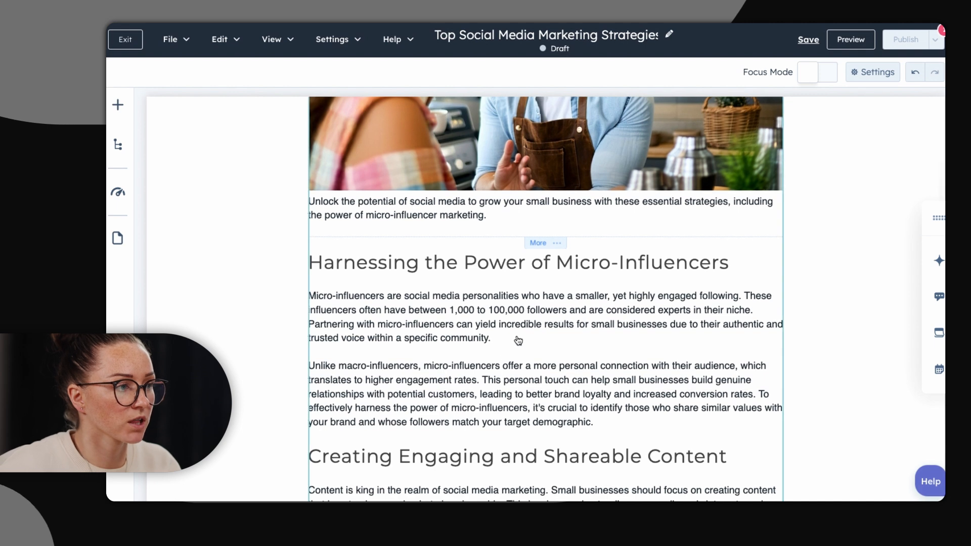
click(445, 348)
drag(309, 296, 494, 335)
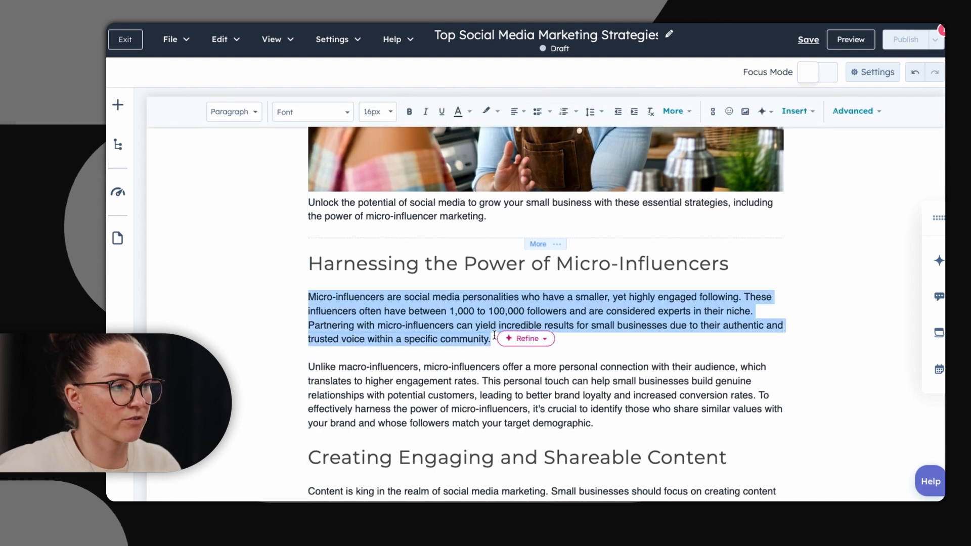
click(546, 338)
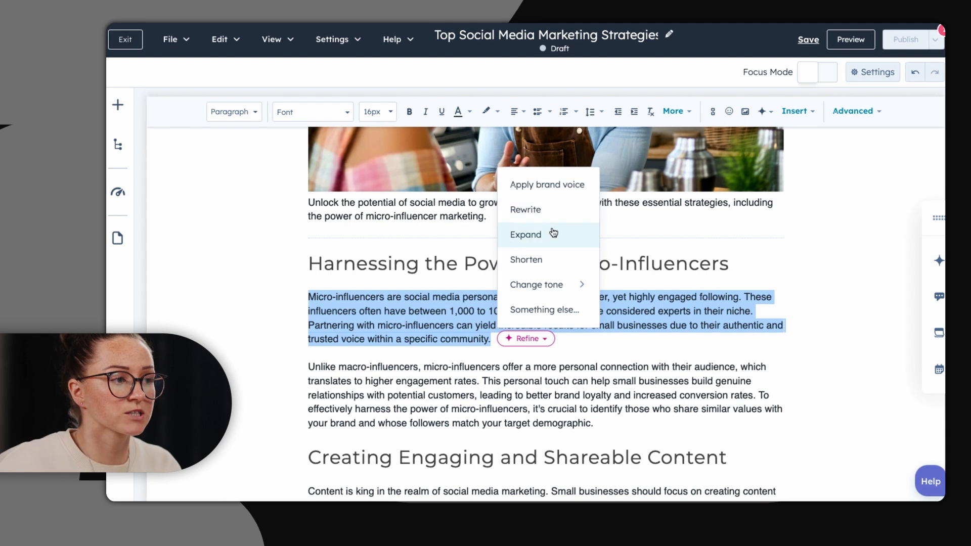
click(437, 318)
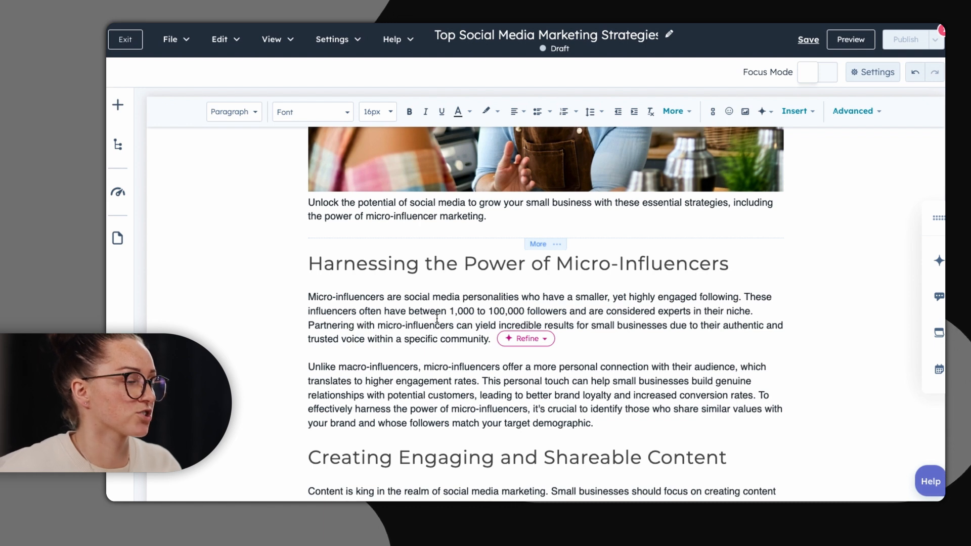
Step: Examine the paragraph style, font size, insert and advanced options available for formatting the post text
click(255, 114)
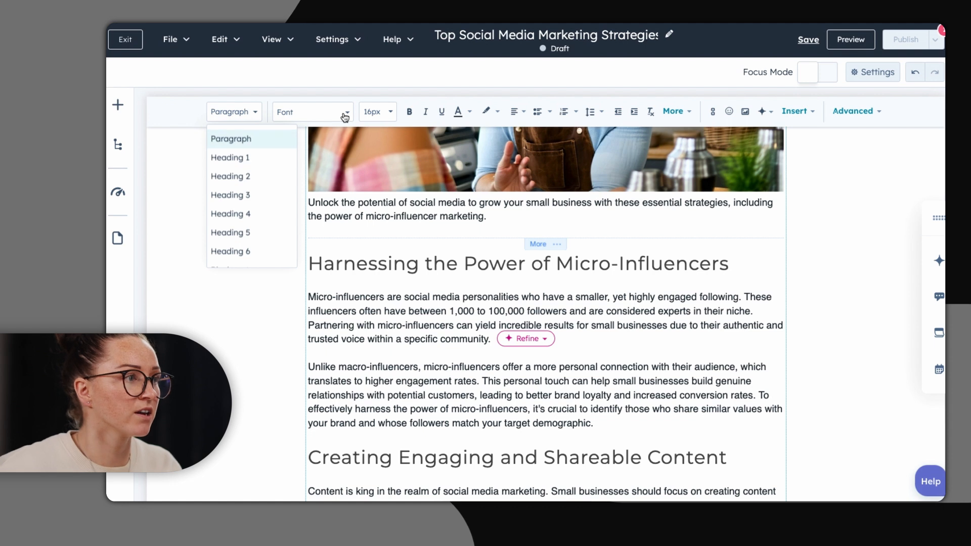
click(393, 115)
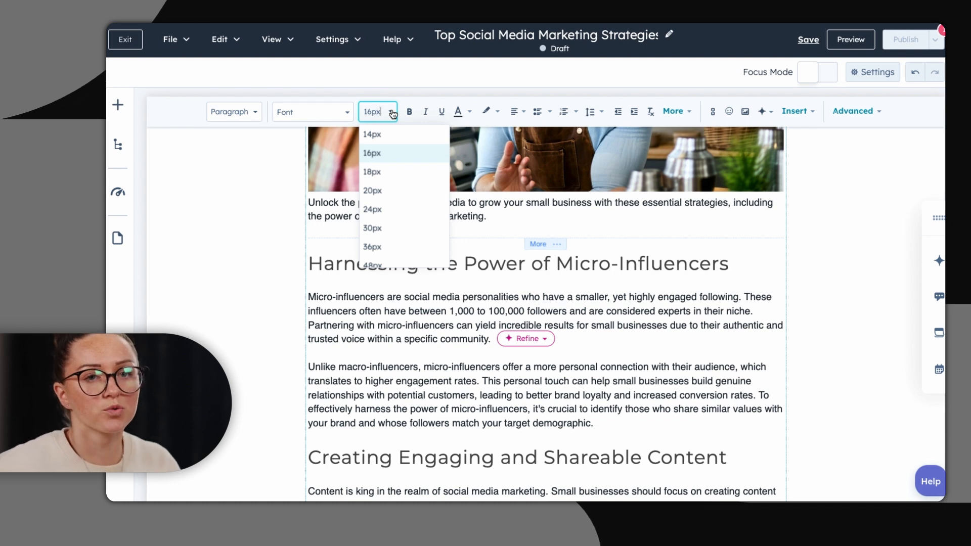
click(813, 112)
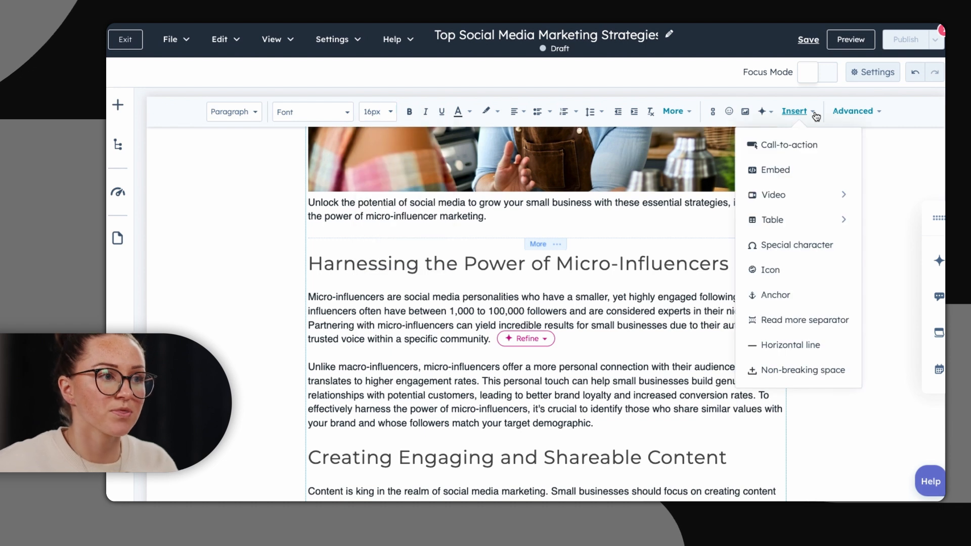
click(881, 115)
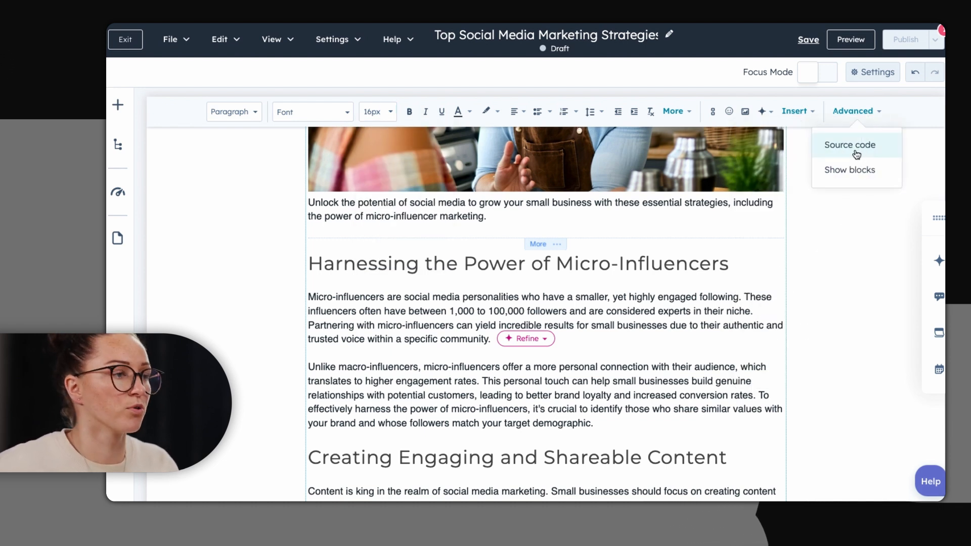
click(277, 293)
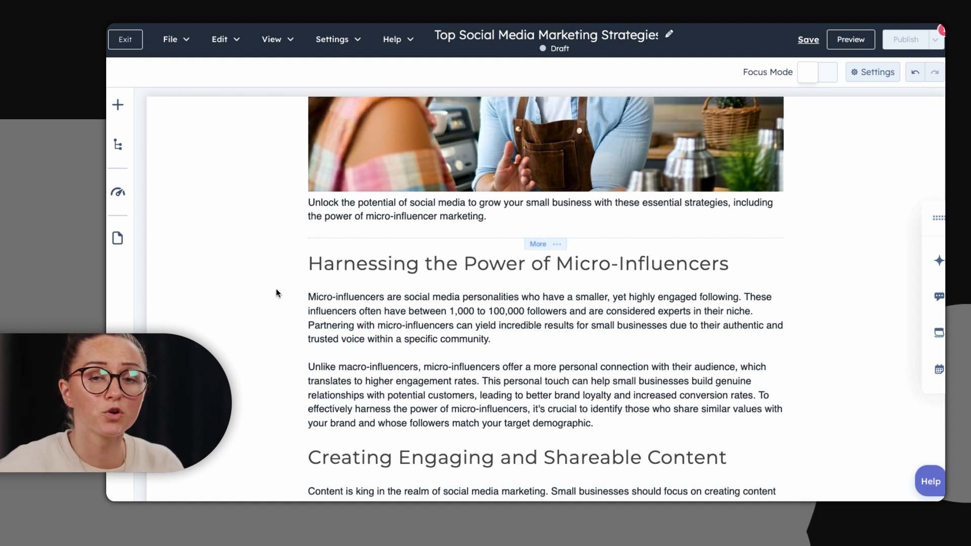